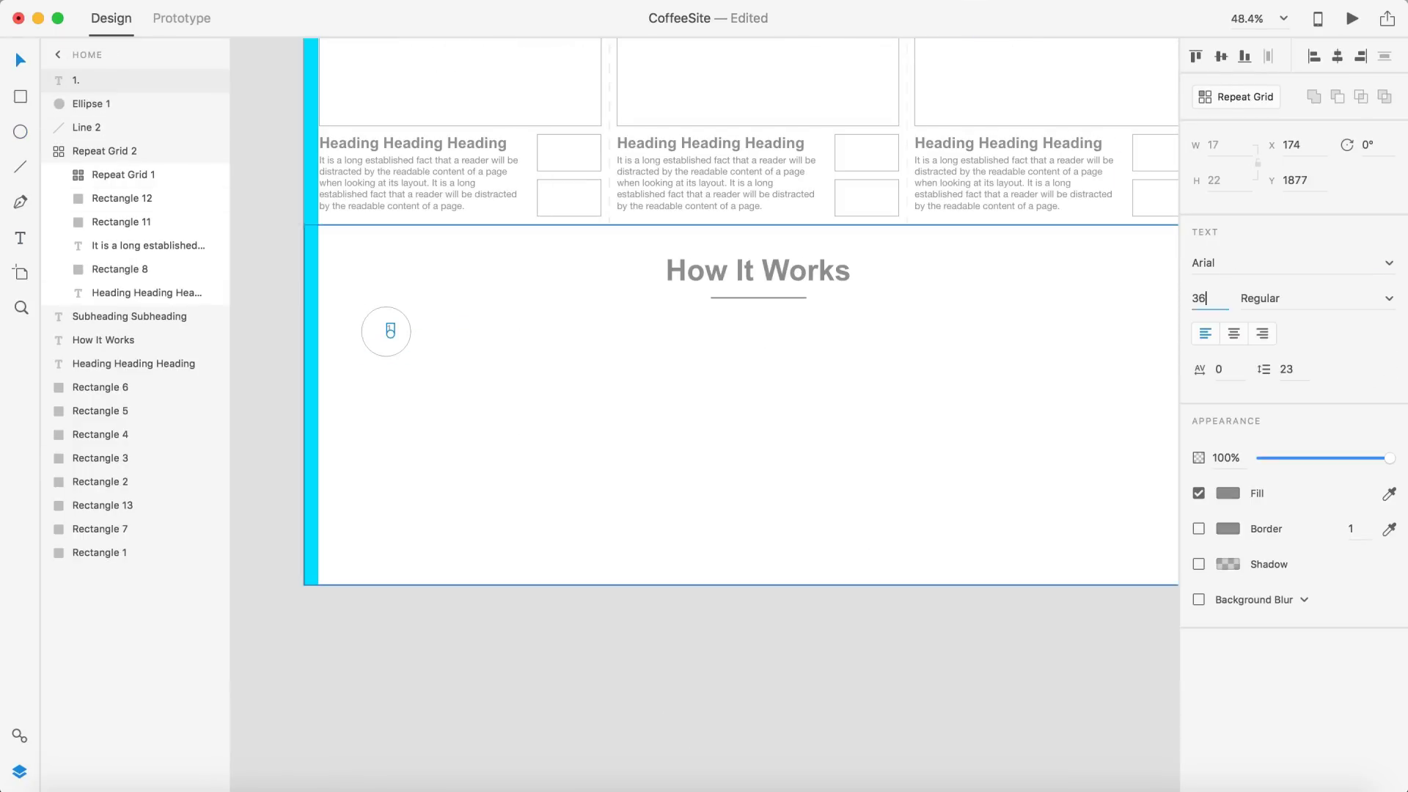
Narrow the step description and turn it, with its '1.' circle, into a repeat grid
scroll(268, 280, "down", 2)
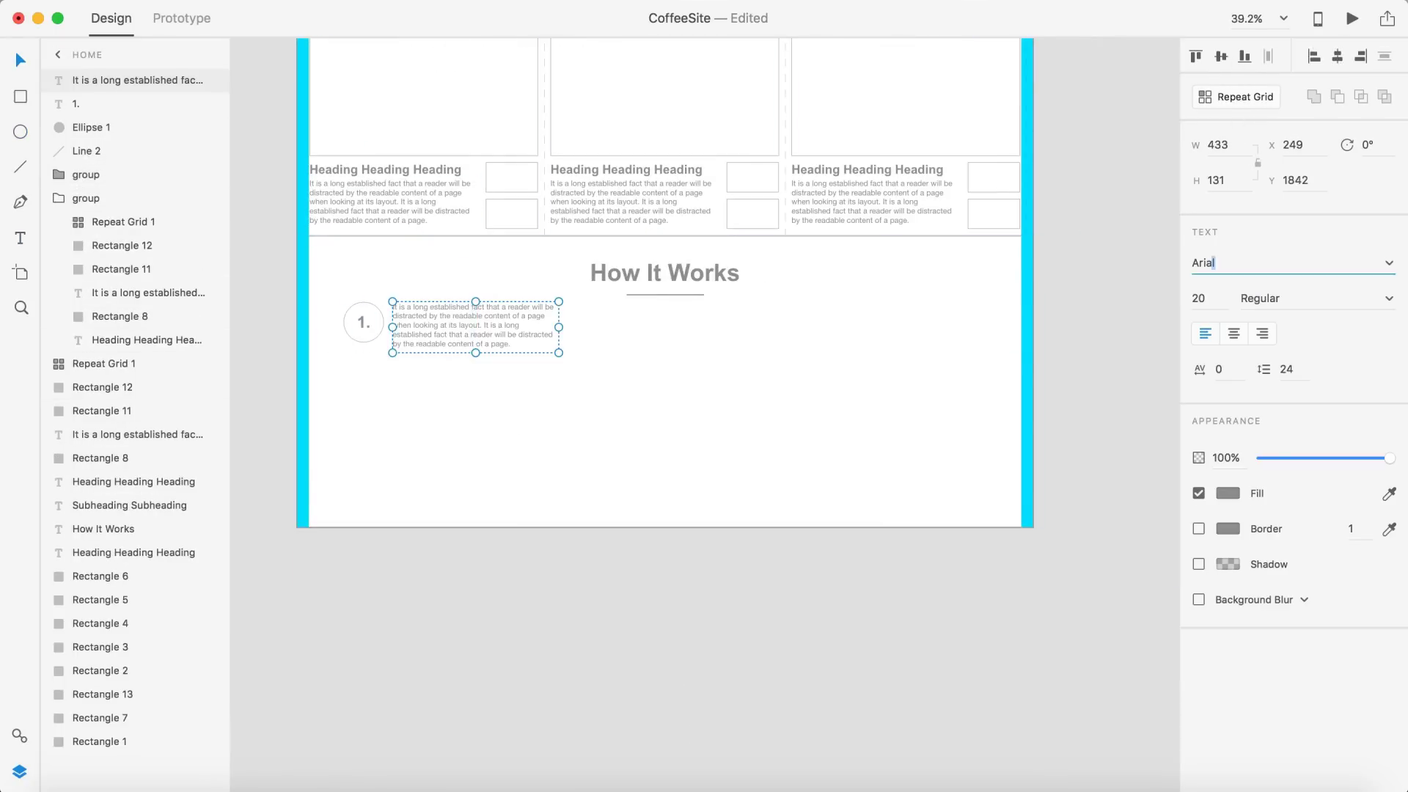
mouse_move(649, 323)
left_mouse_down()
mouse_move(598, 323)
mouse_move(1148, 317)
left_mouse_up()
left_click(363, 323, "shift")
key("super+r")
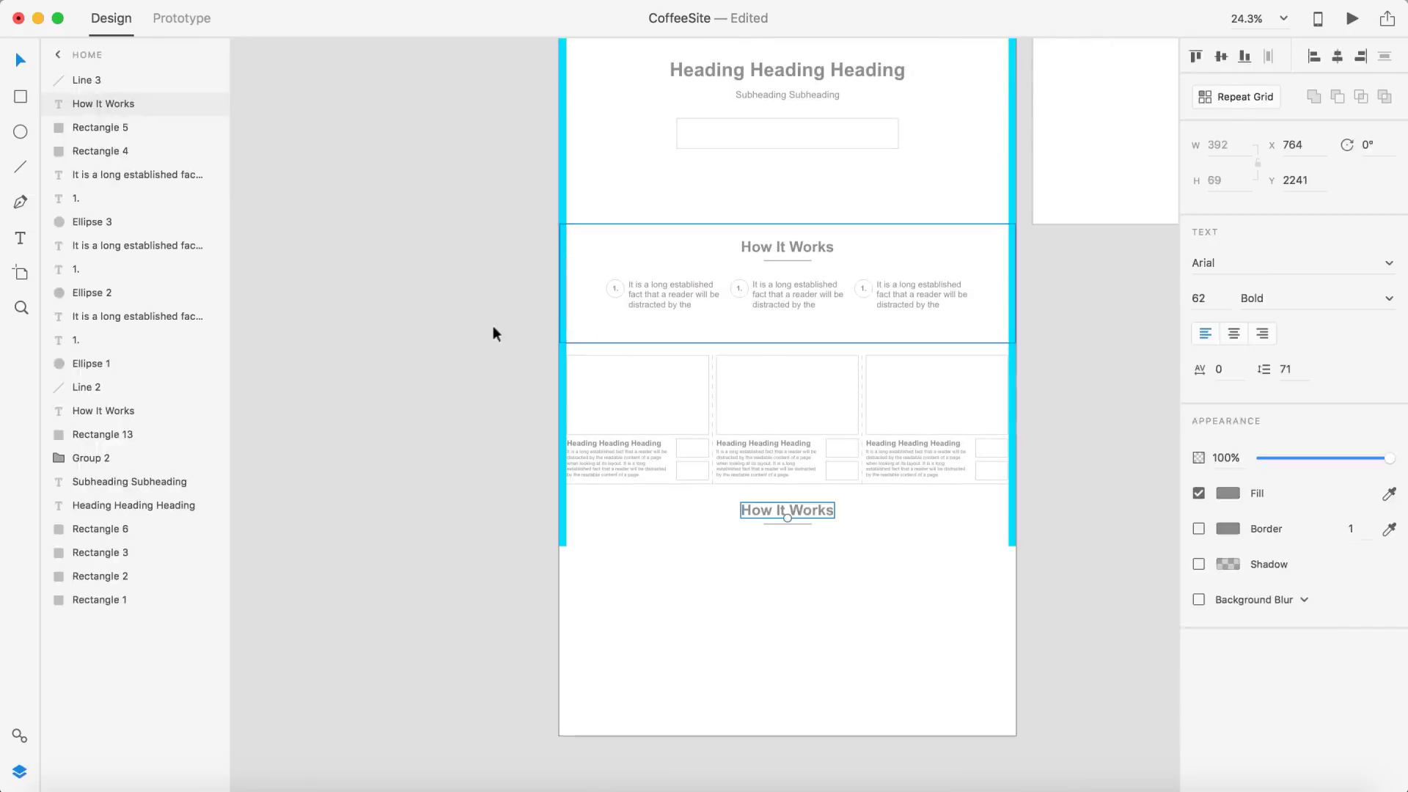
Retitle the duplicated heading 'Brands' and add a 'Privacy | Terms' text line in the footer
type("Brands")
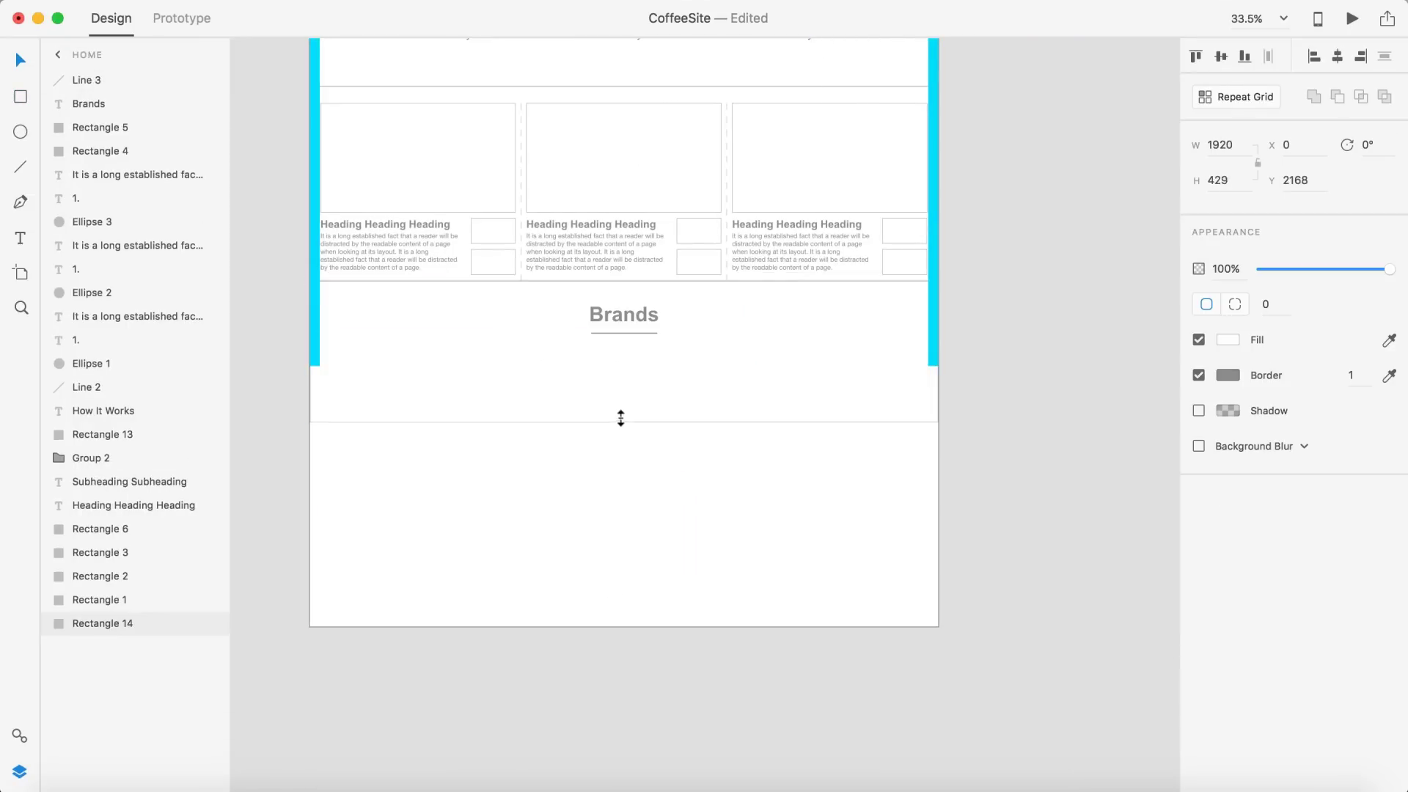
left_click(712, 434)
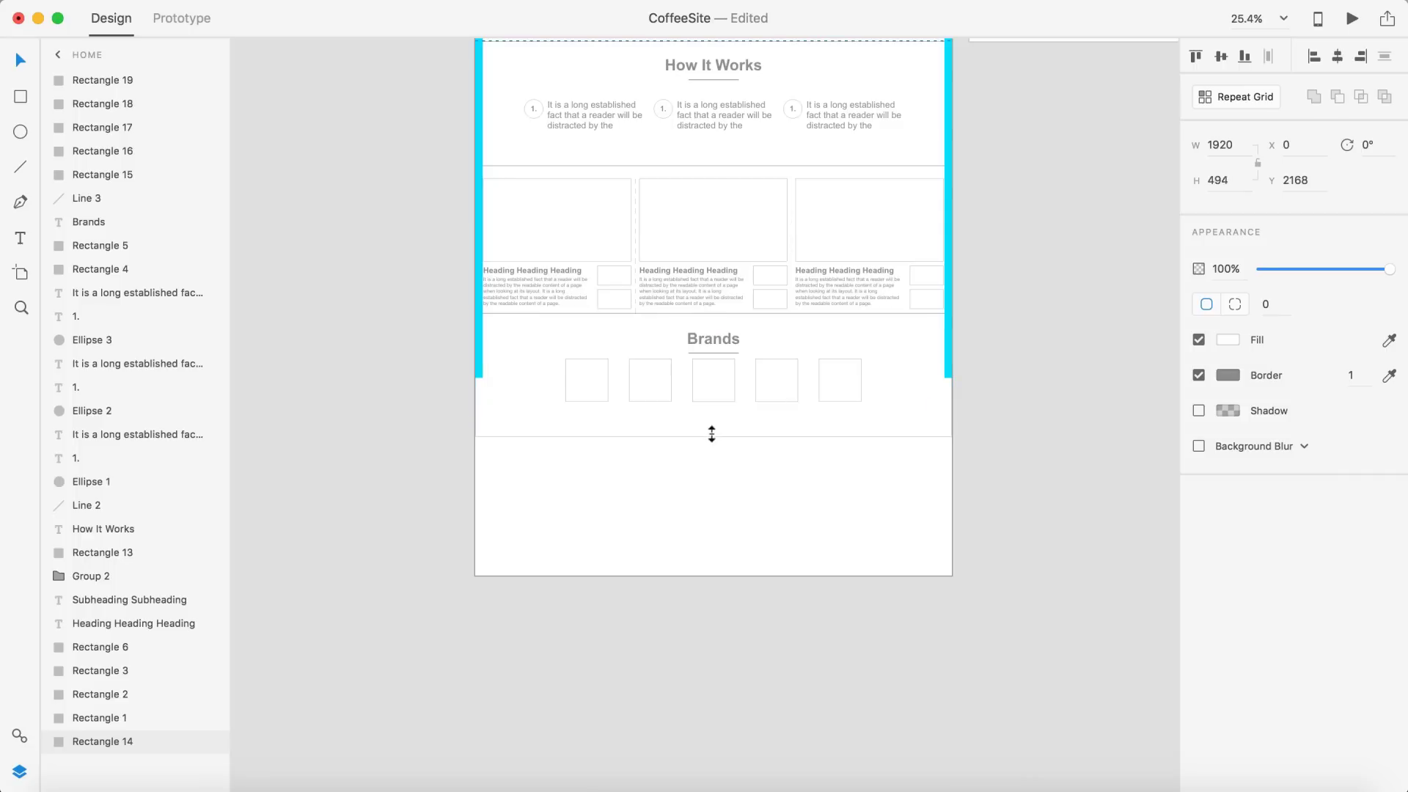
key("t")
left_click(699, 413)
type("Privacy | Terms")
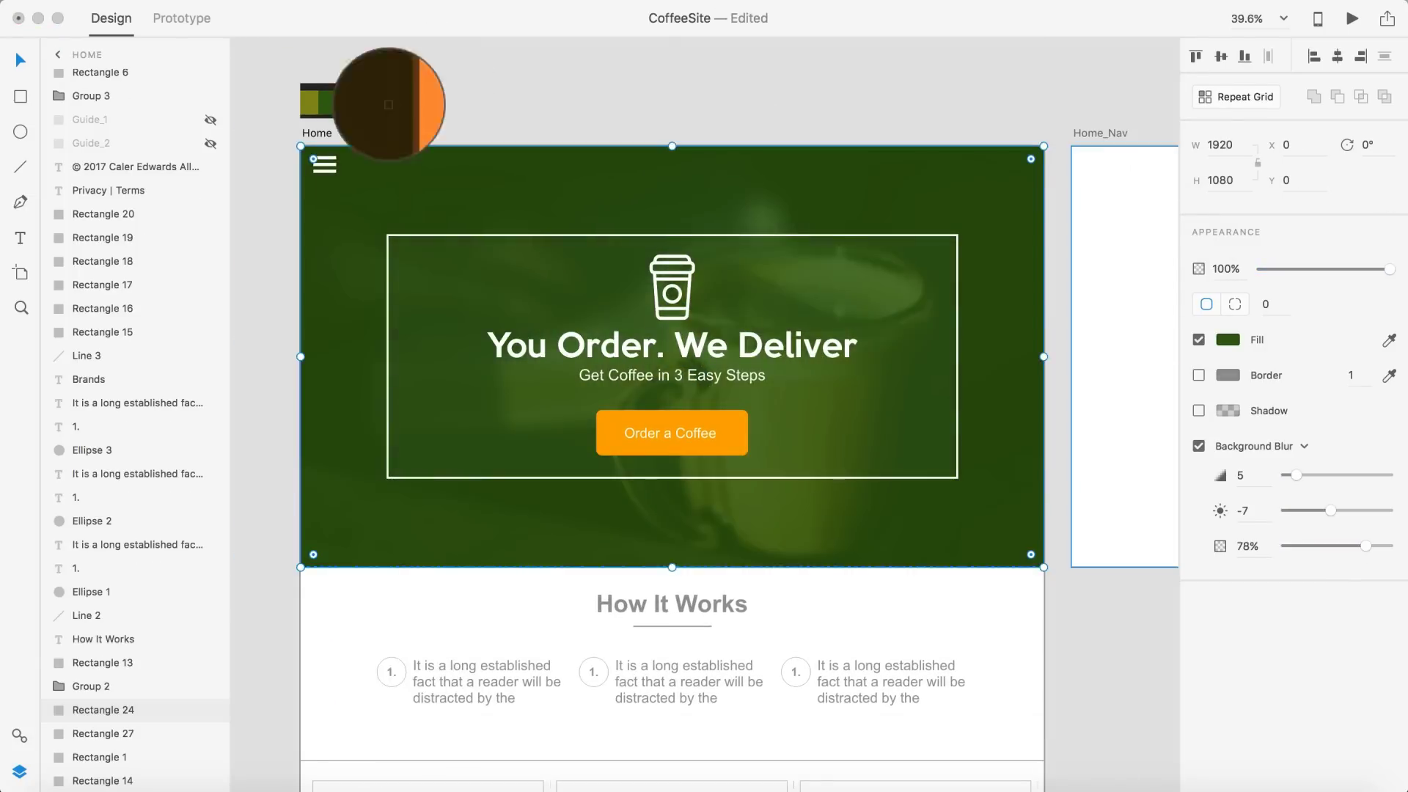
Fill the Brands band with dark brown sampled by the eyedropper
left_click(389, 104)
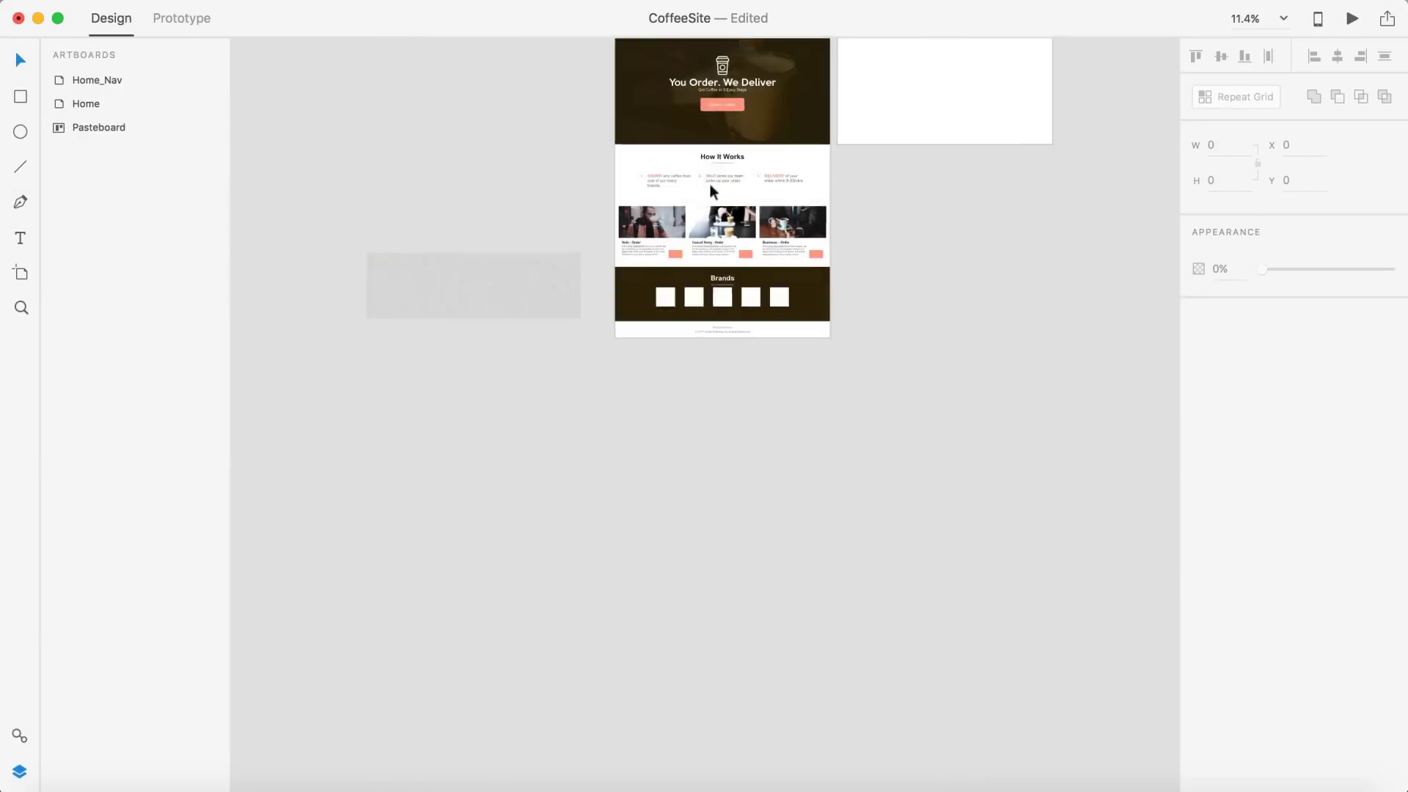
Retitle the duplicated How It Works heading to 'Order Options'
left_click_drag(1007, 547, 415, 355)
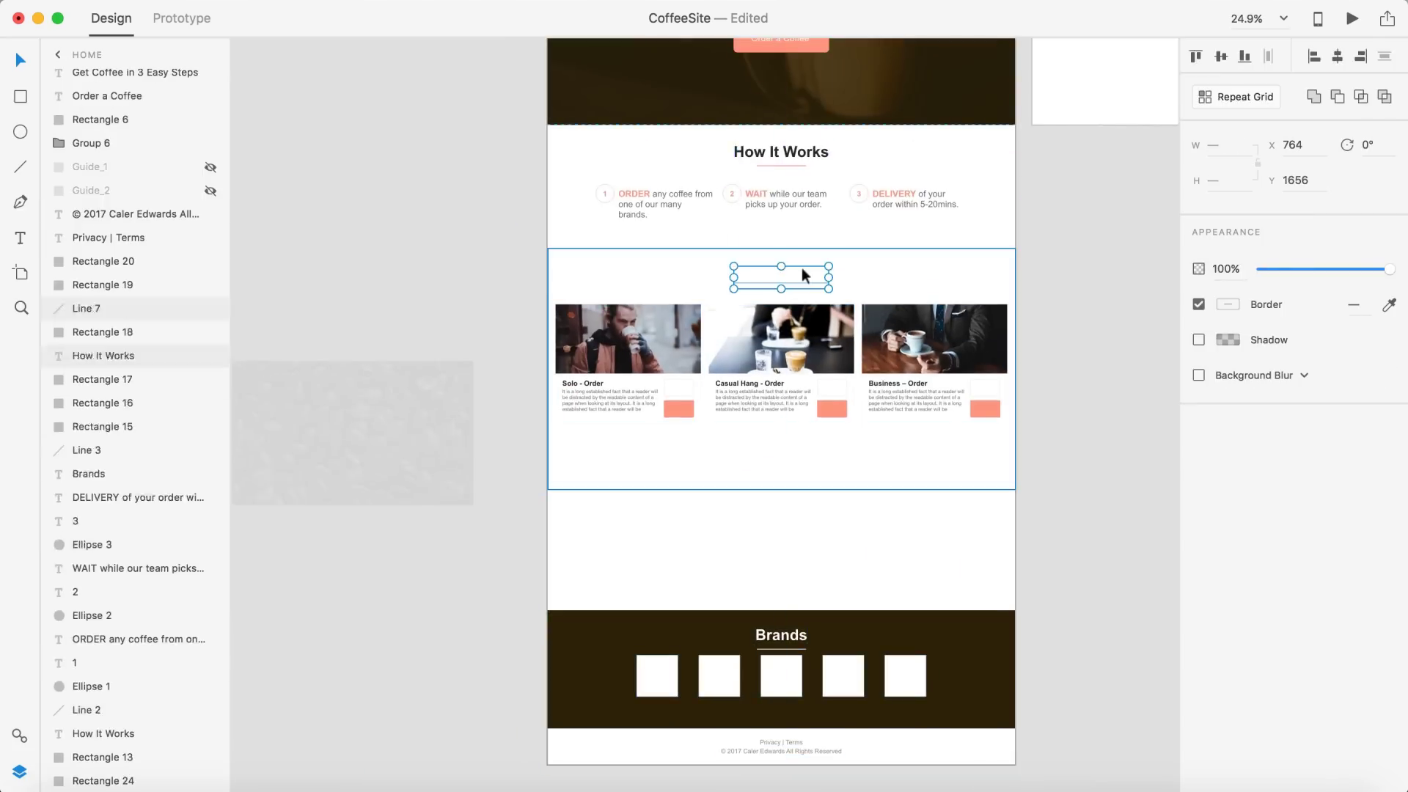
double_click(733, 344)
type("Order Op")
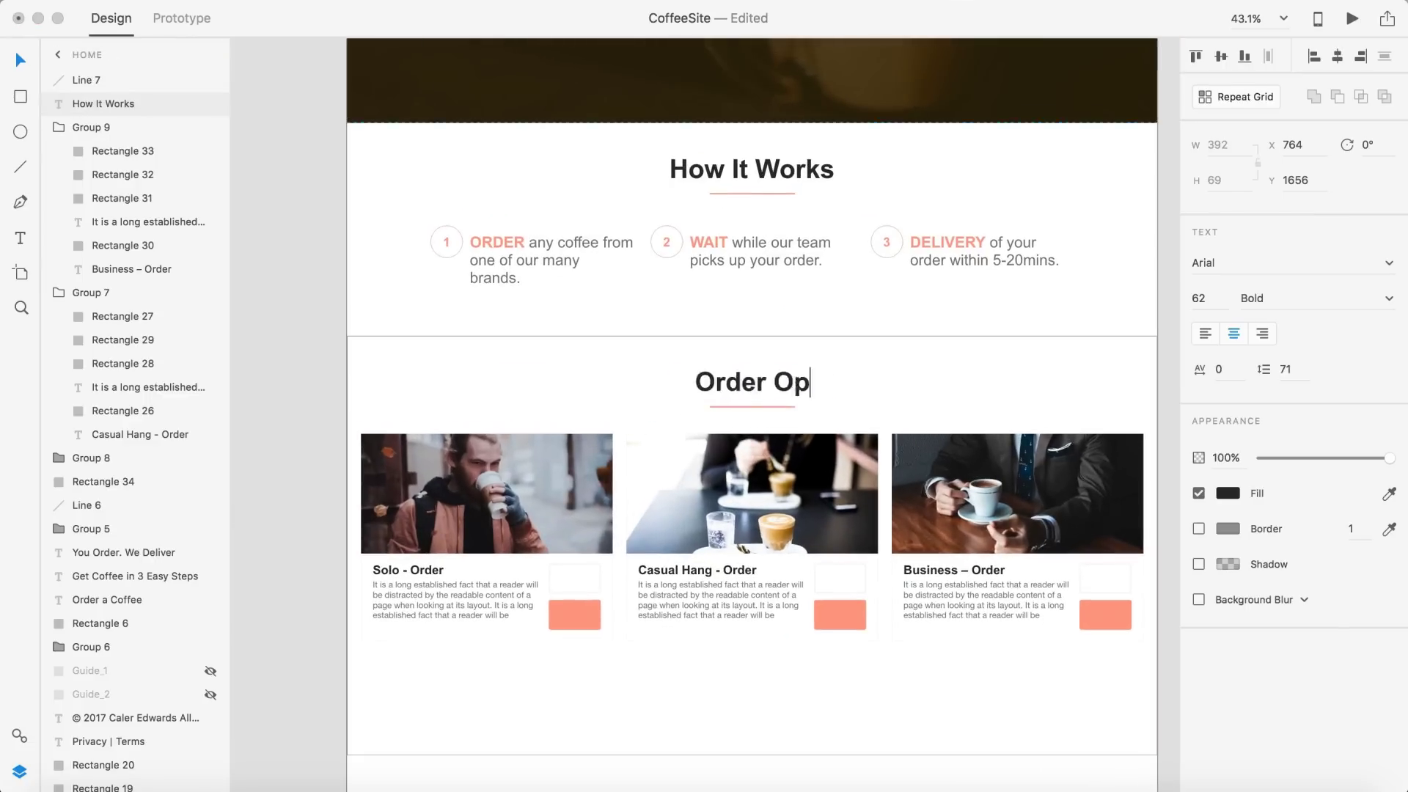
type("tions")
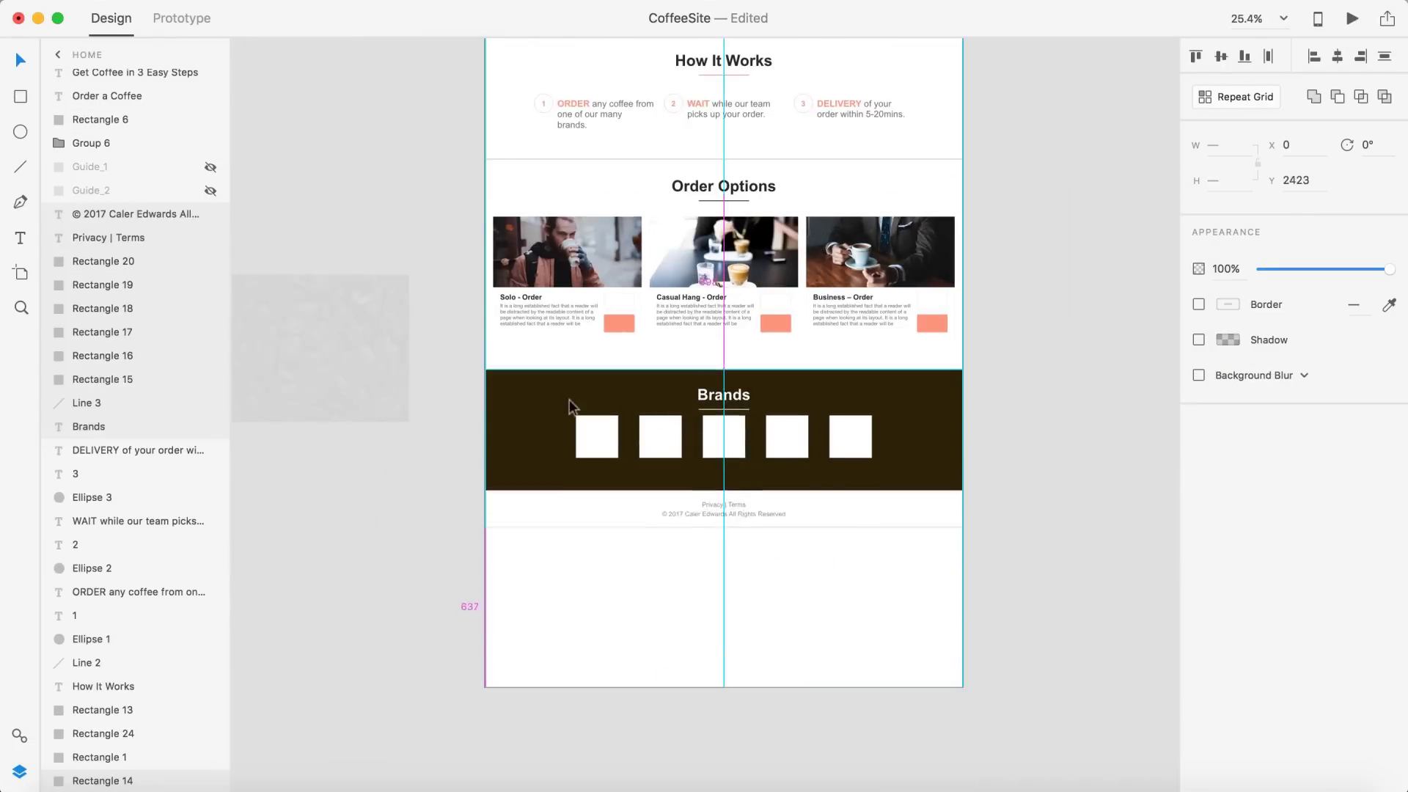
Preview the page, then bring the cart, hourglass and car icons onto the artboard
key("super+Return")
scroll(883, 222, "up", 5)
scroll(882, 222, "down", 5)
scroll(883, 222, "up", 2)
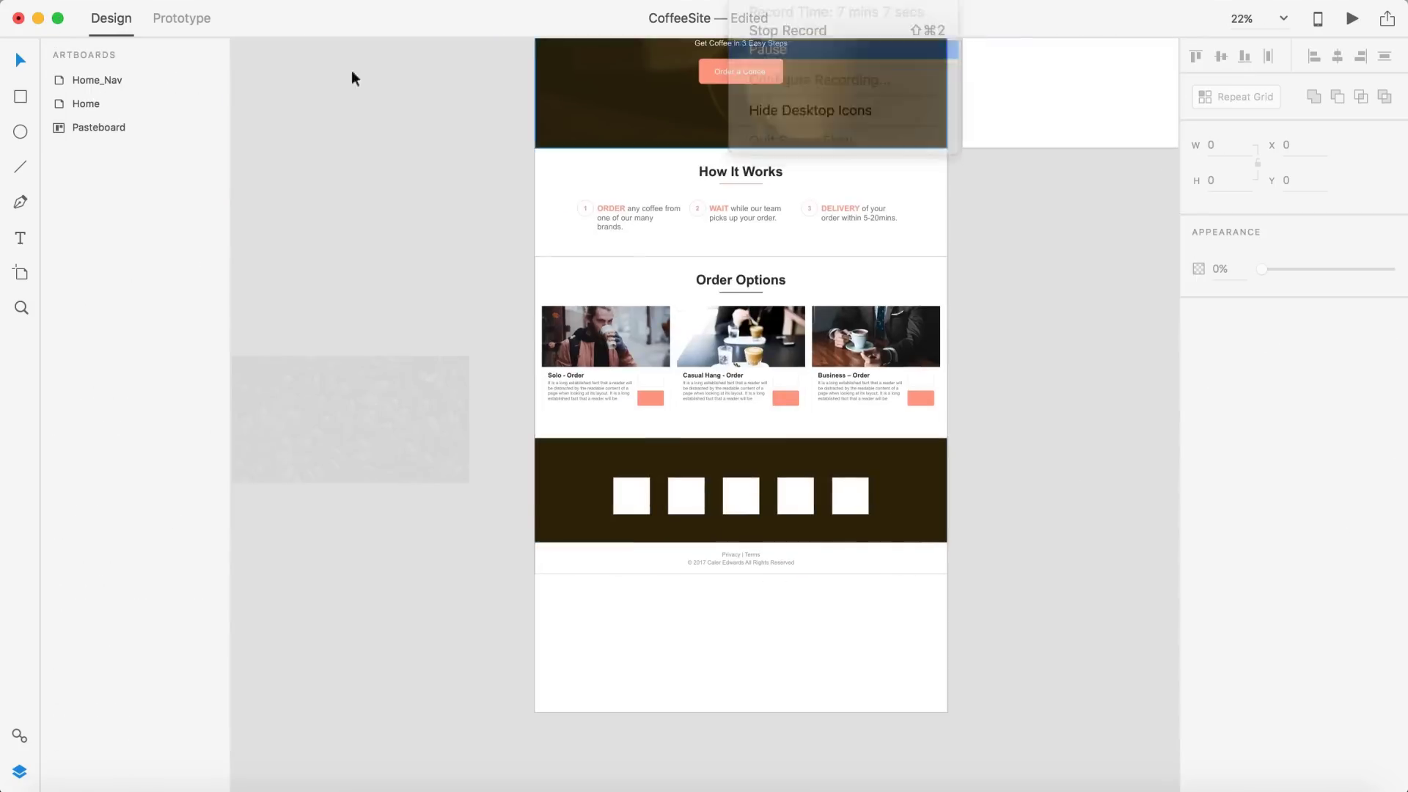
left_click_drag(1050, 514, 530, 163)
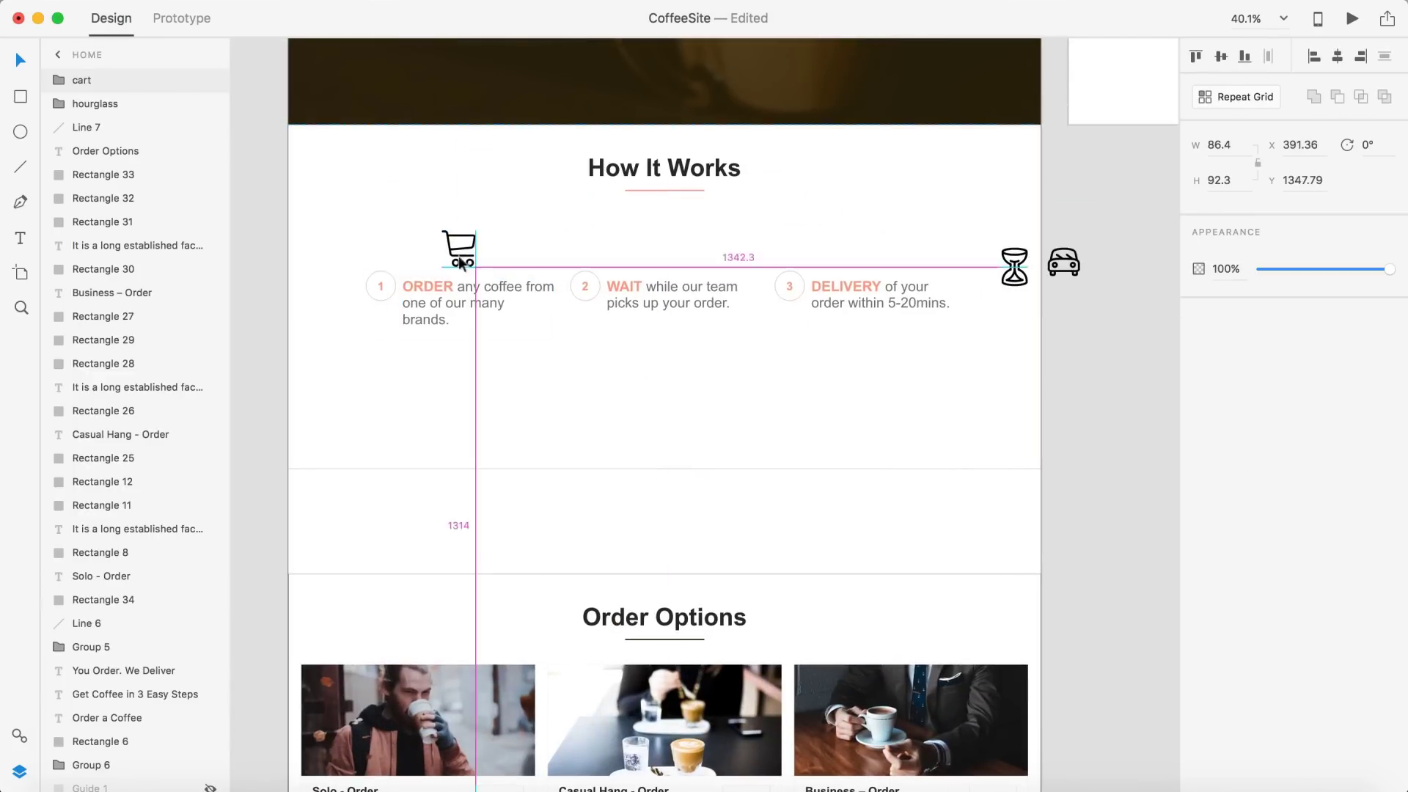
Position the hourglass and car icons above WAIT and DELIVERY, and select the cart icon
left_click_drag(907, 273, 622, 284)
left_click_drag(946, 293, 791, 273)
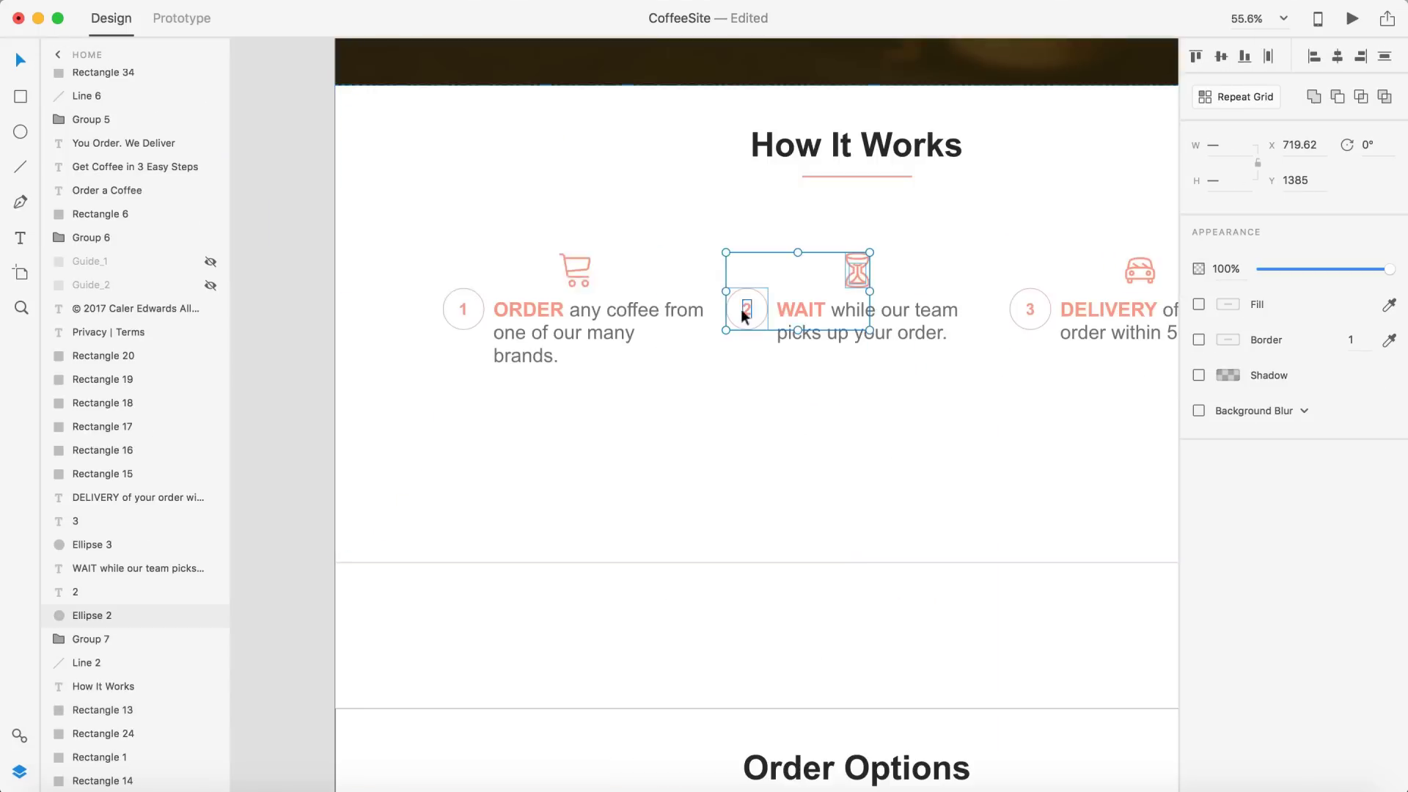
left_click_drag(502, 189, 992, 273)
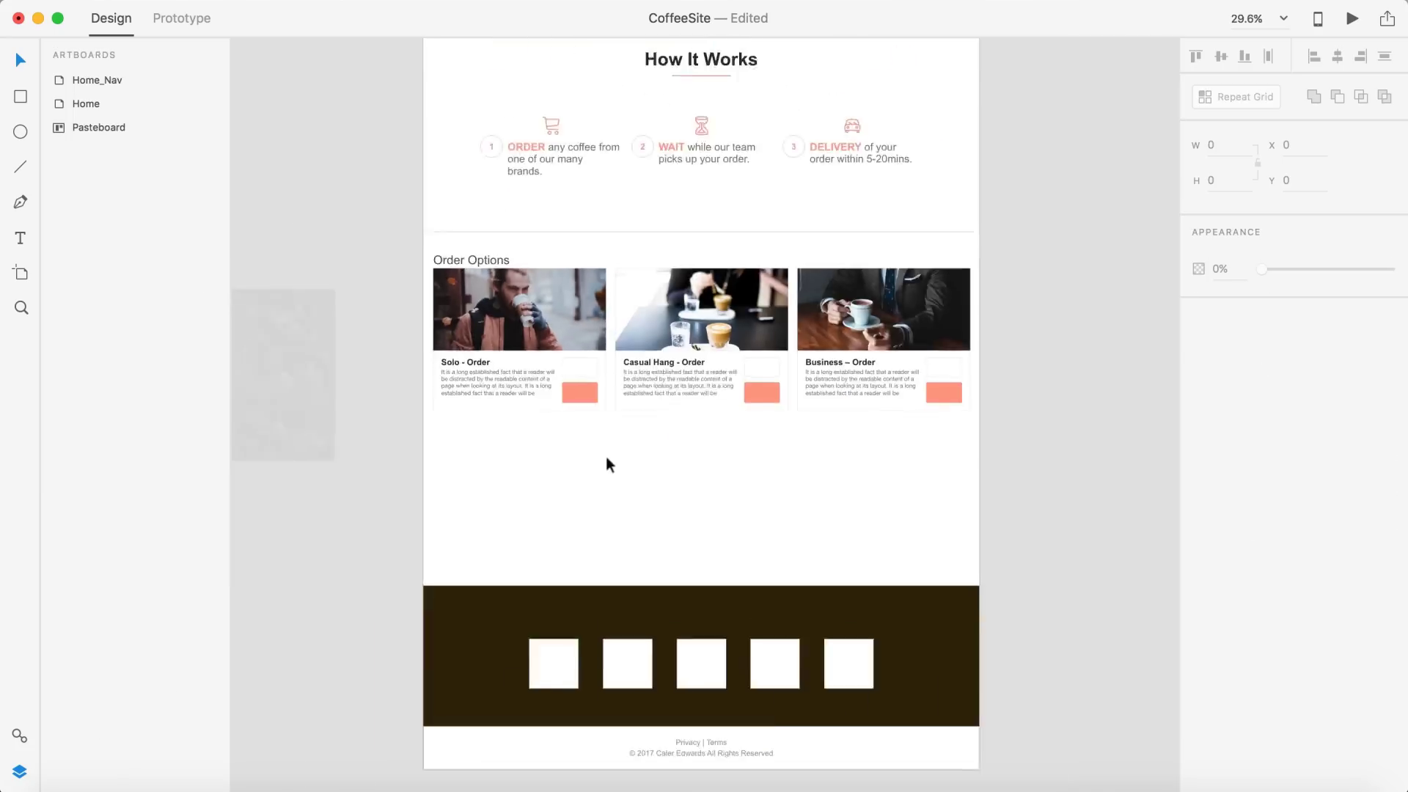
Select the faint overlay rectangle on the order cards
left_click(942, 282)
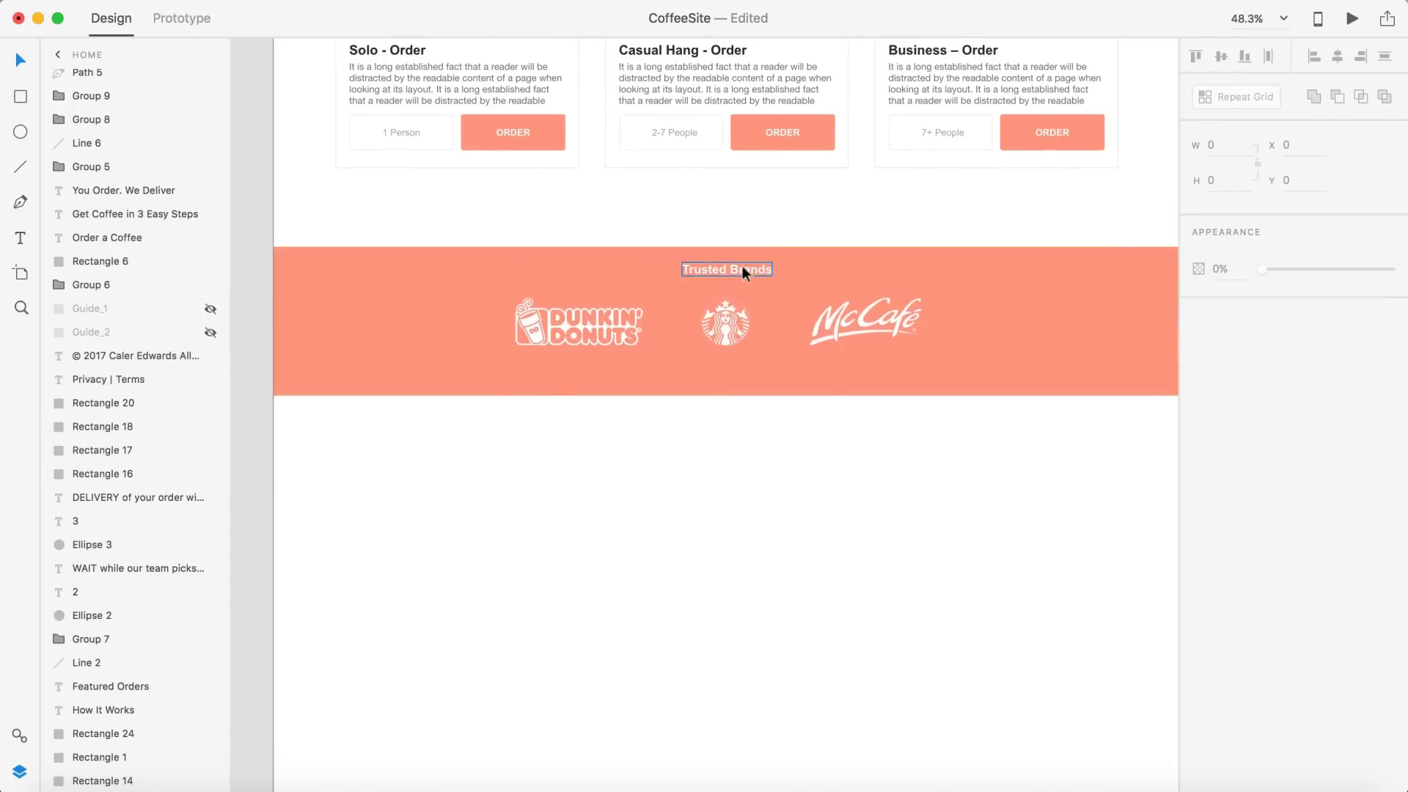
Select the Trusted Brands heading
left_click(742, 270)
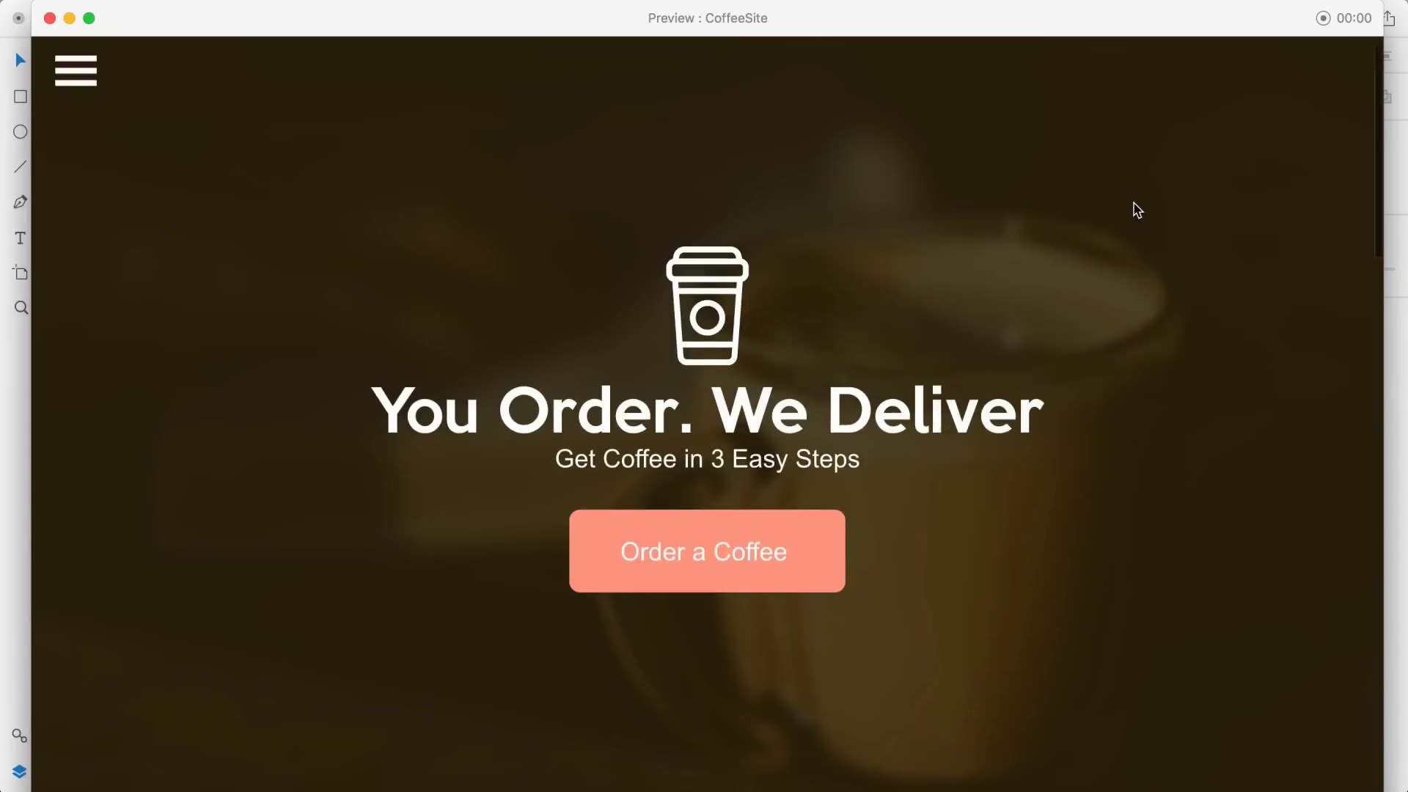
Scroll to the footer and write 'Get amazing deals in your inbox' above the Email field
scroll(1133, 208, "down", 10)
scroll(1132, 201, "down", 5)
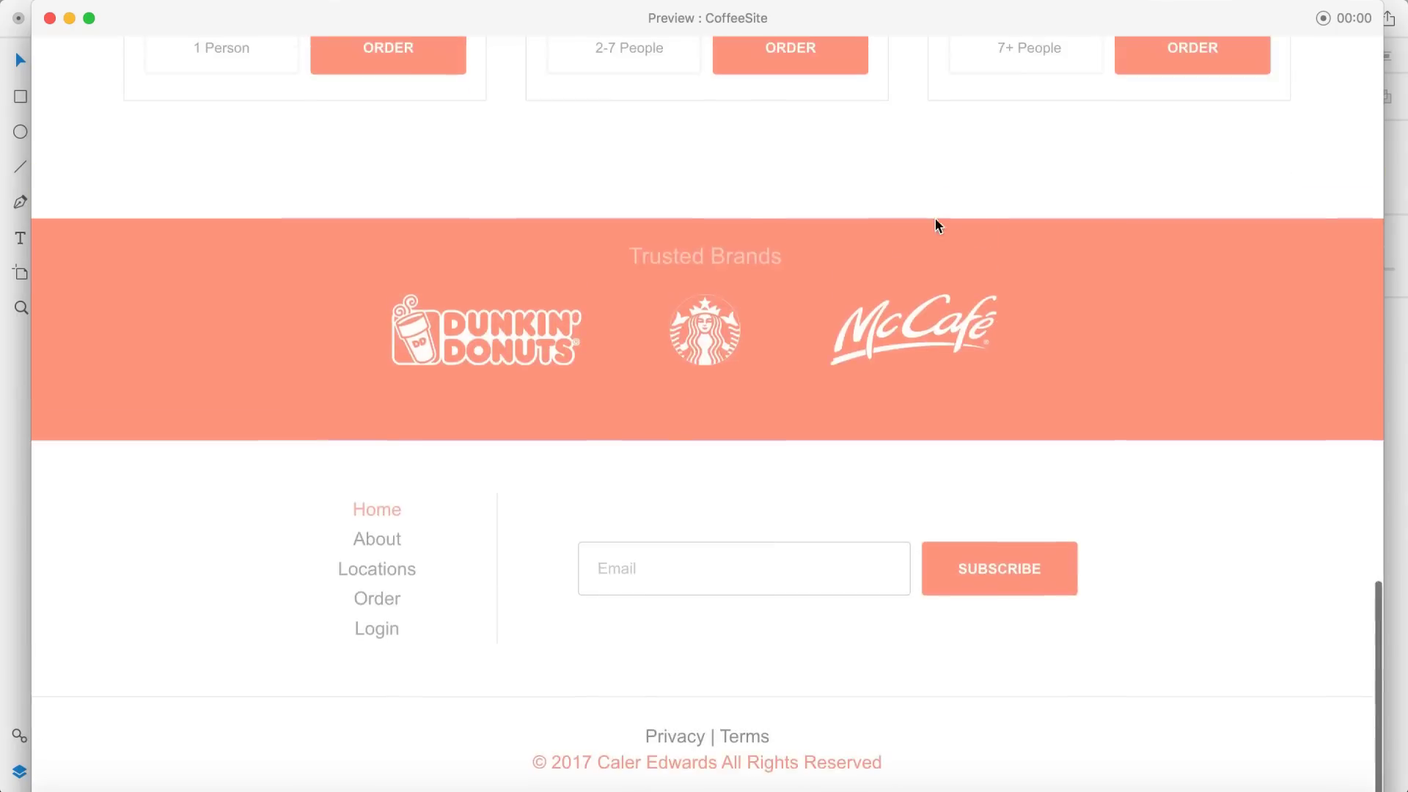
type("amazing deals right to your")
key("BackSpace")
key("BackSpace")
key("BackSpace")
type("in your inbox")
key("Escape")
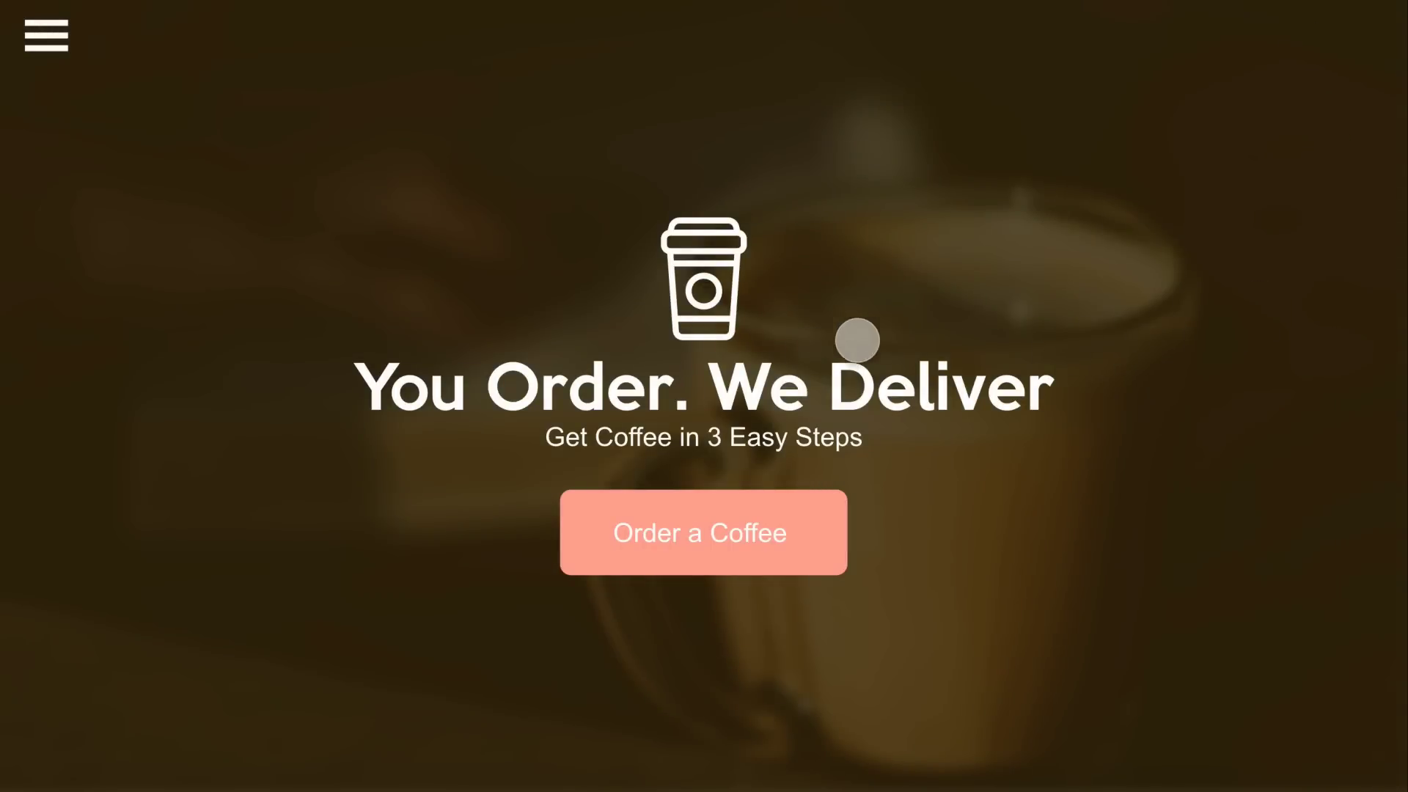
Open the hamburger menu in preview and scroll from the hero down to the Privacy | Terms footer
left_click(62, 57)
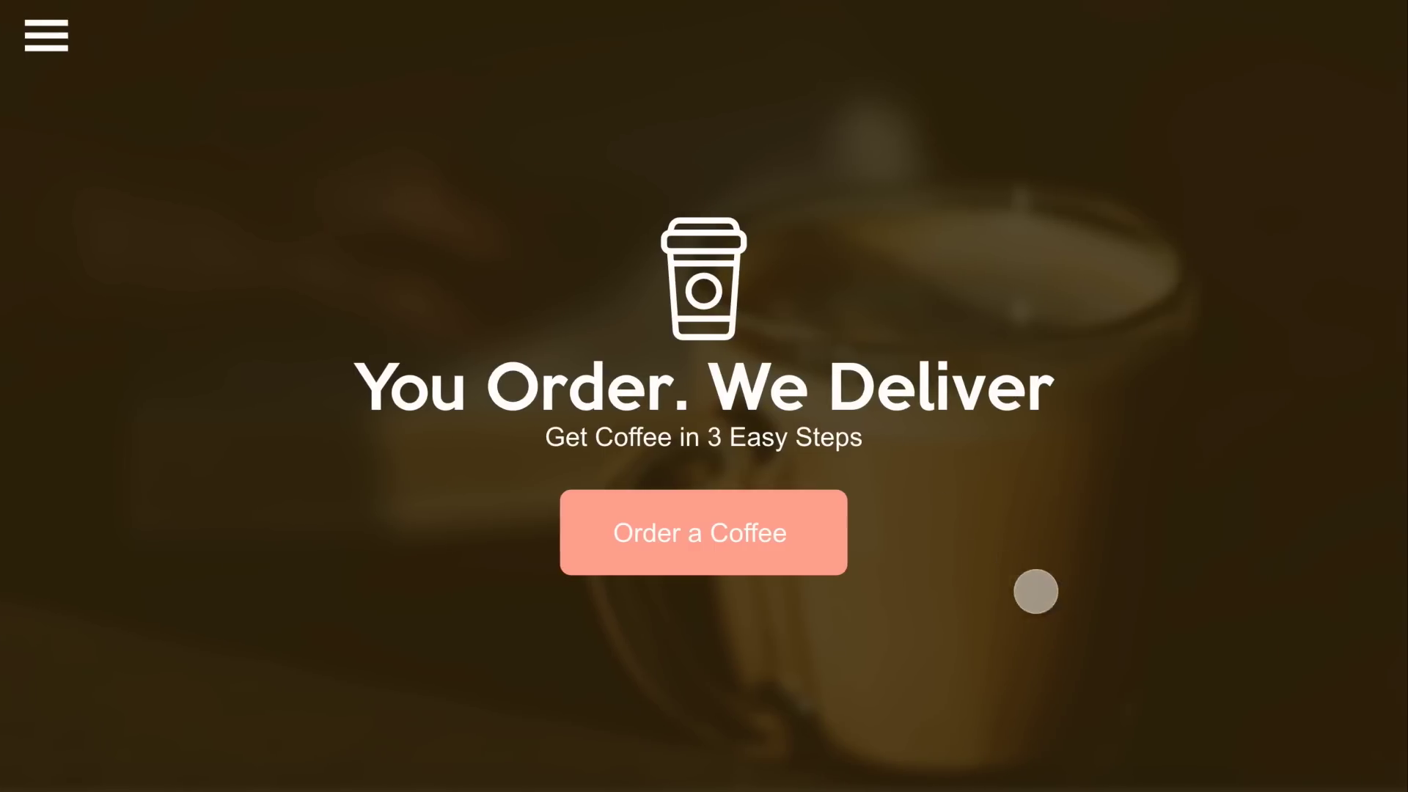
scroll(703, 396, "down", 2)
scroll(704, 396, "down", 4)
scroll(704, 396, "down", 2)
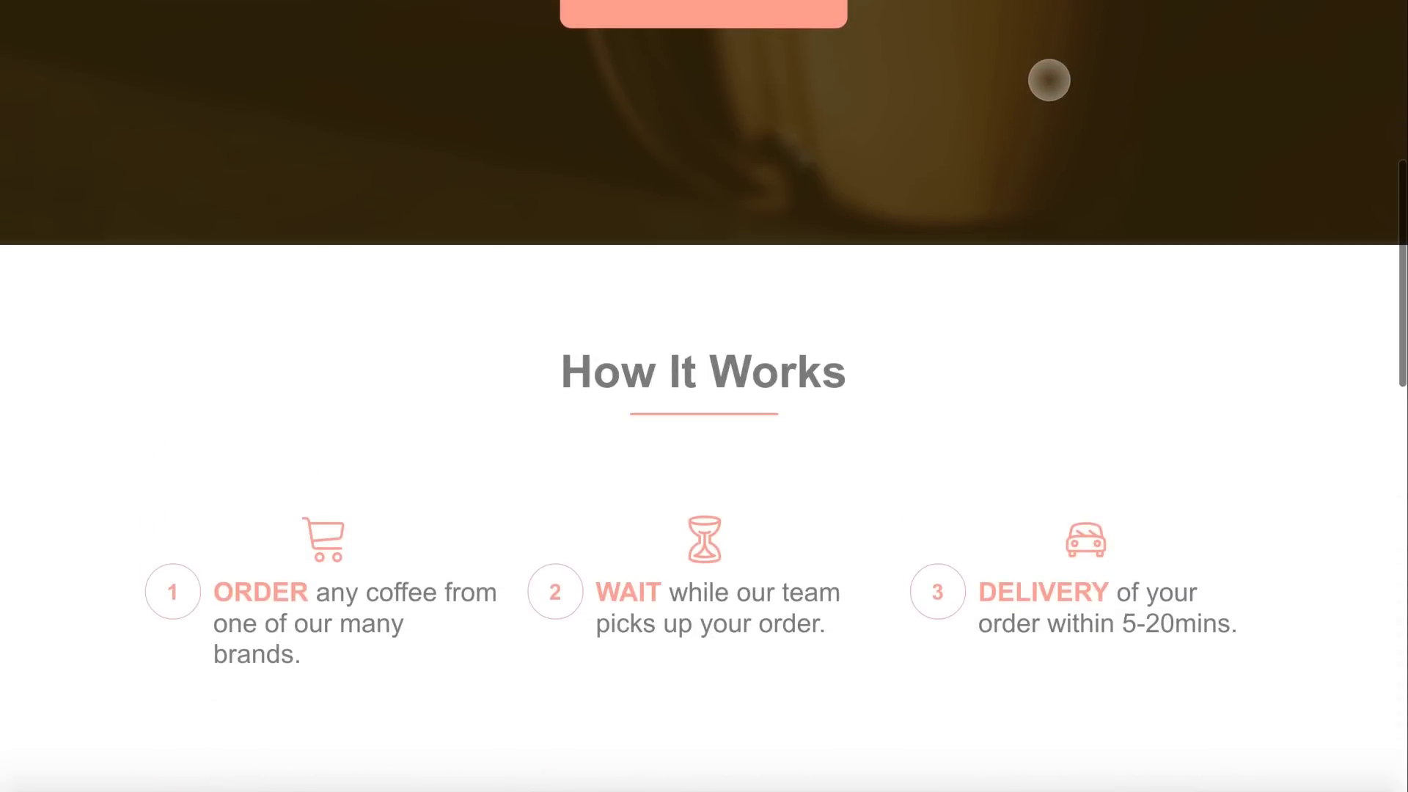
scroll(1118, 624, "down", 1)
scroll(1133, 543, "down", 2)
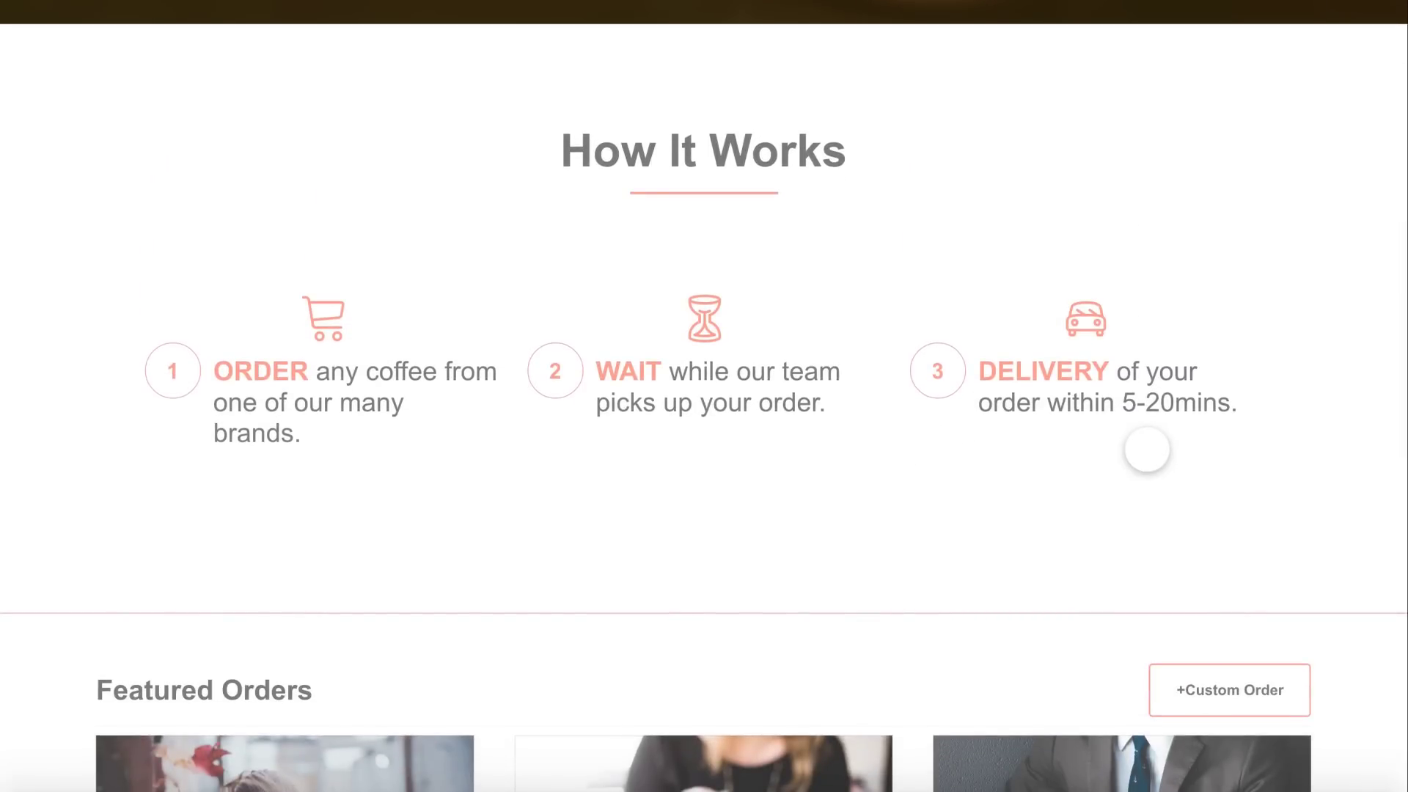
left_click_drag(1027, 632, 1081, 89)
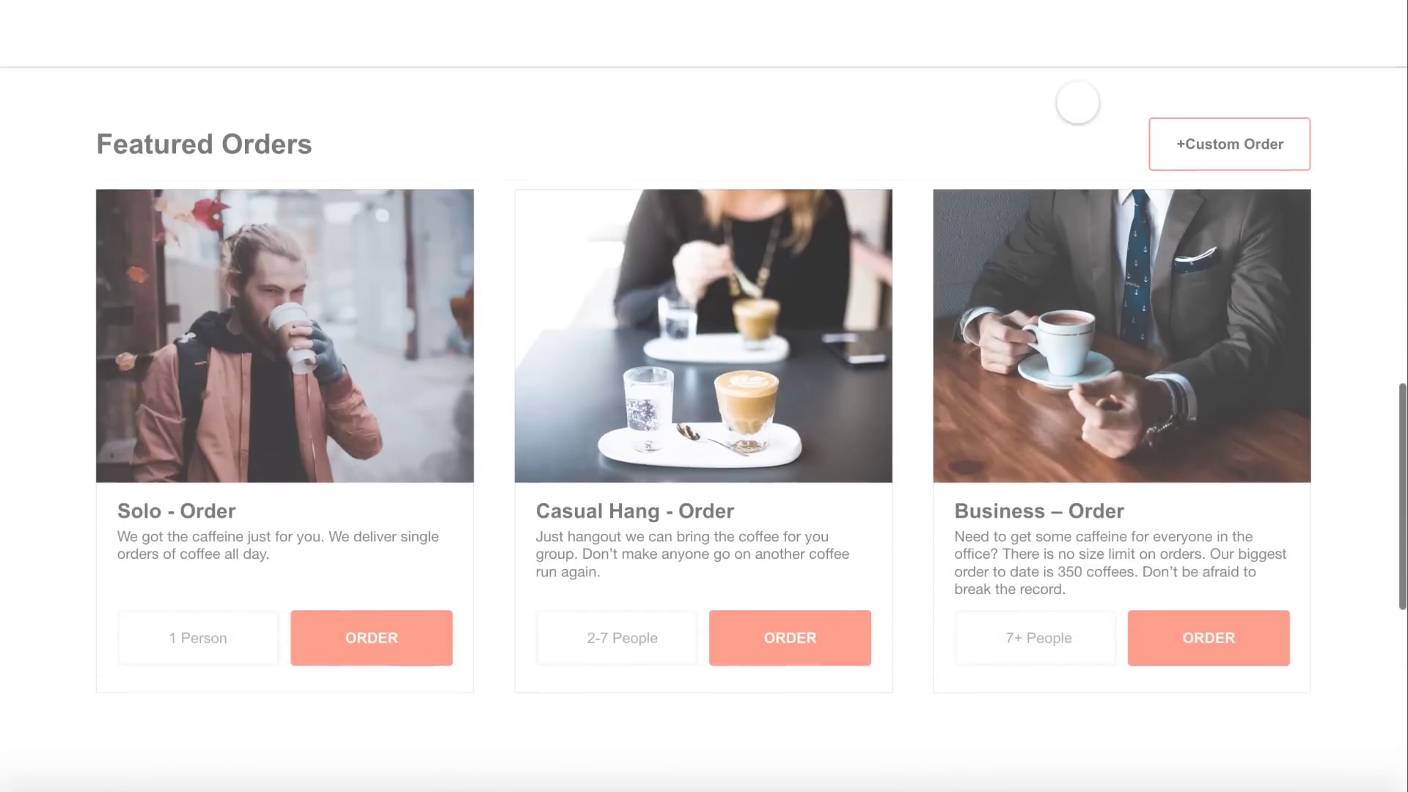
scroll(973, 659, "down", 1)
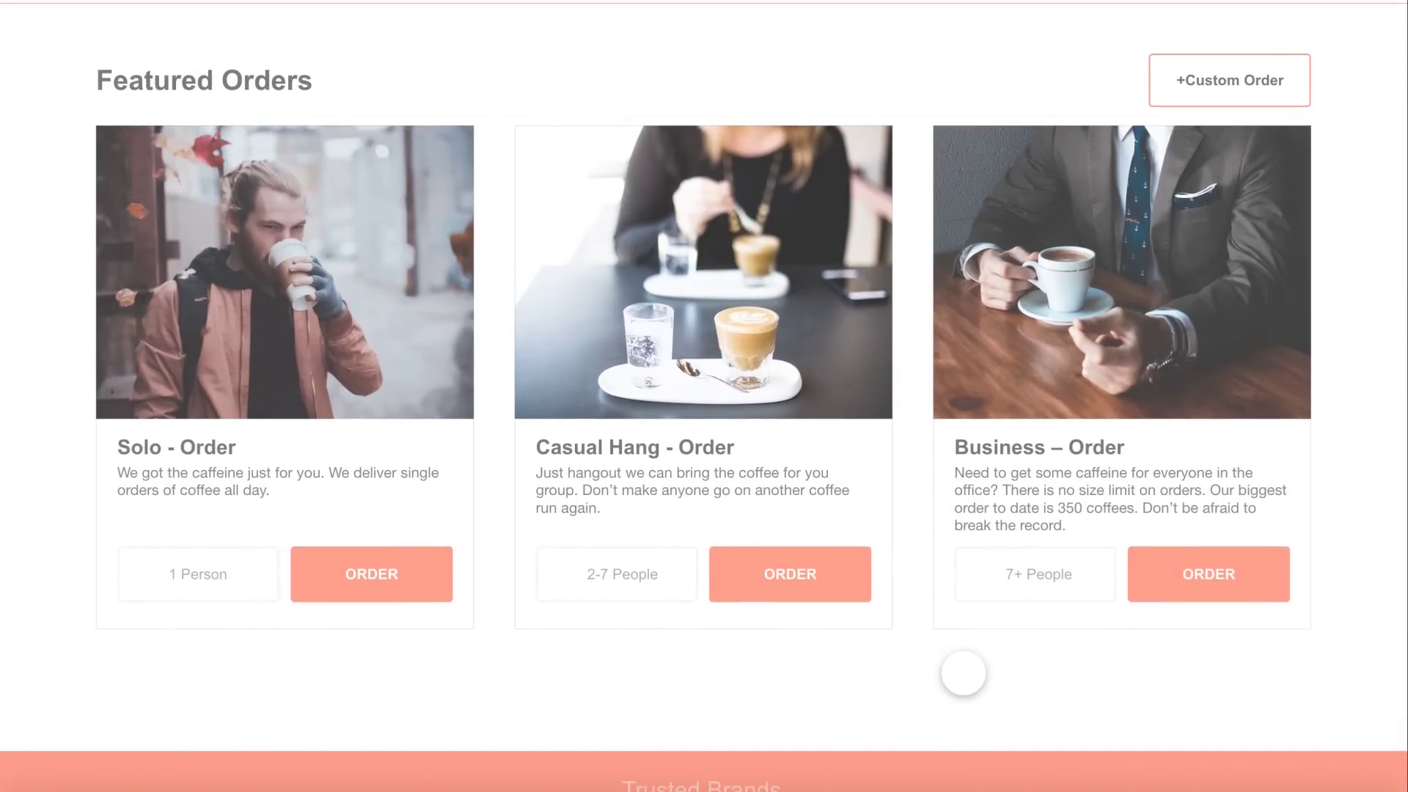
left_click_drag(972, 702, 995, 188)
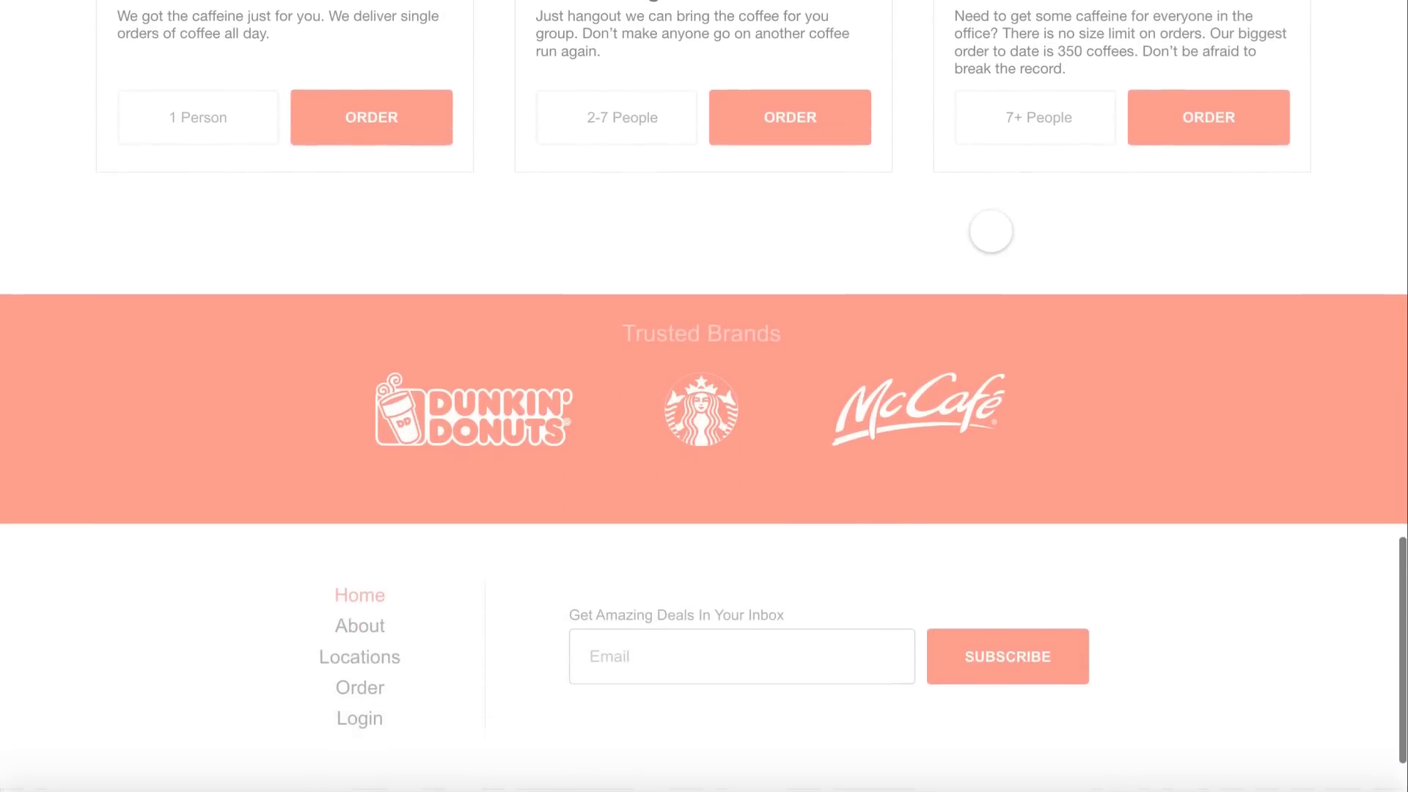
scroll(1019, 445, "down", 1)
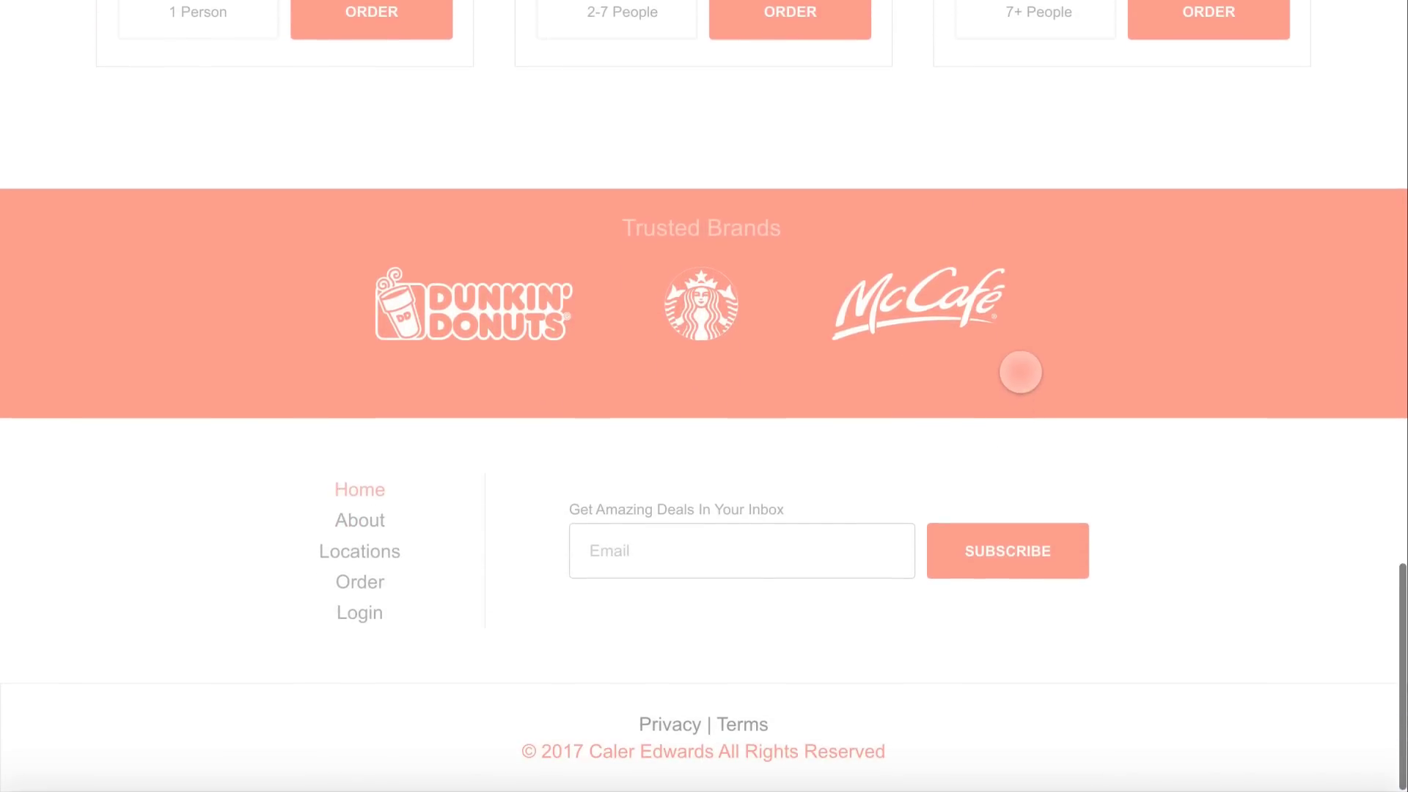